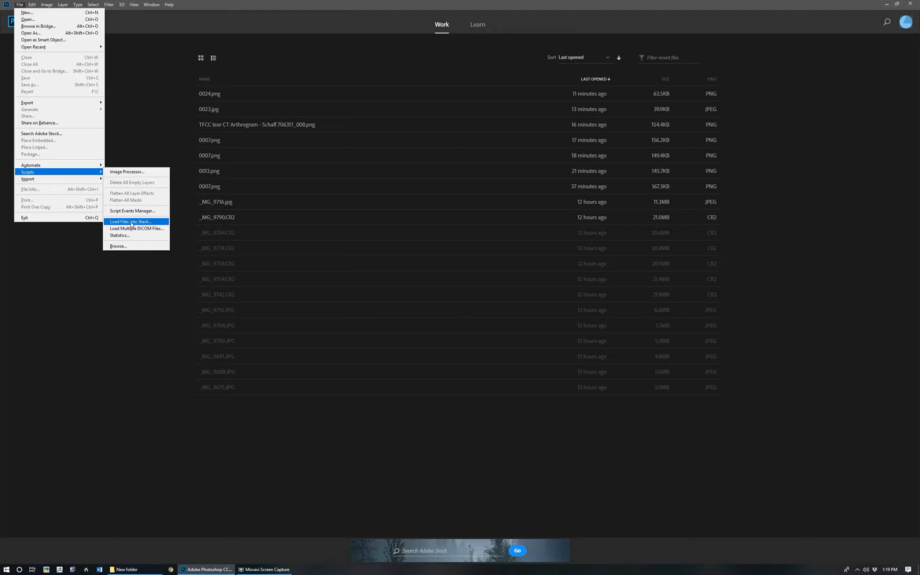
Load the CT images 0063.png through 0066.png into a single document as a stack of layers.
{"action": "left_click", "coordinate": [489, 261]}
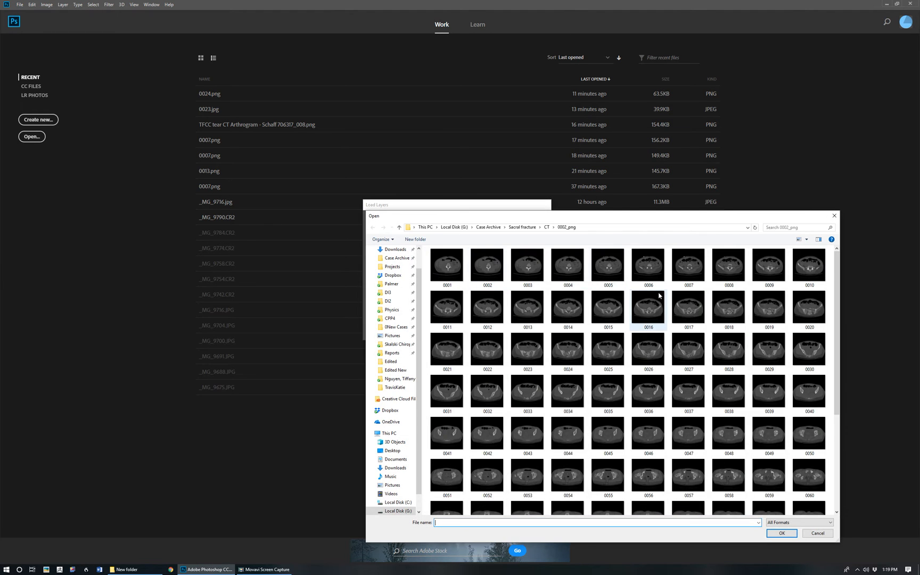
{"action": "scroll", "coordinate": [645, 386], "scroll_direction": "down", "scroll_amount": 5}
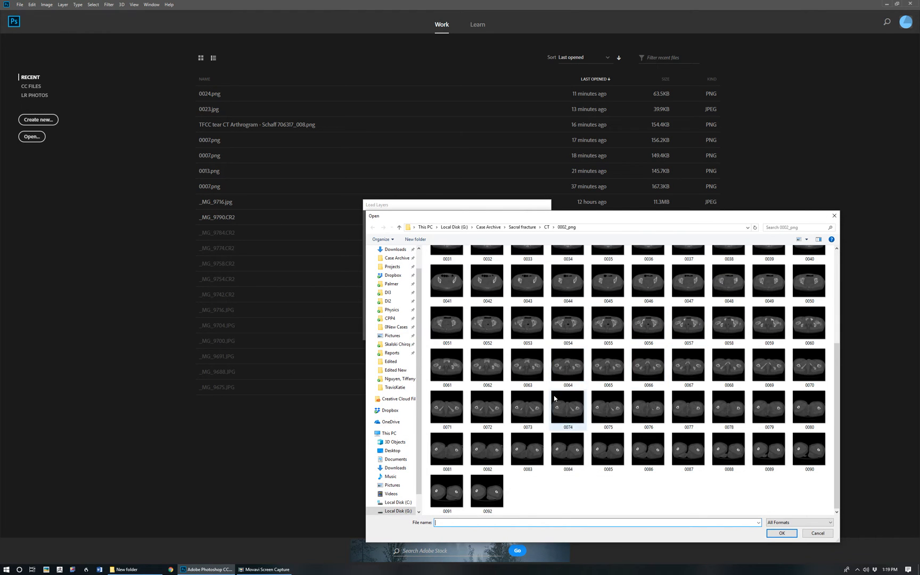
{"action": "left_click", "coordinate": [527, 366]}
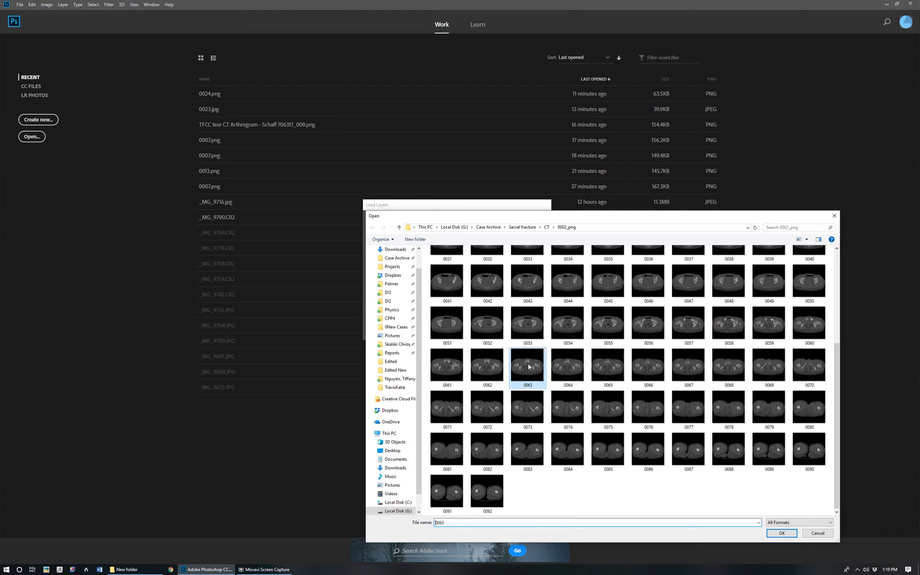
{"action": "left_click", "coordinate": [635, 371], "text": "shift"}
{"action": "left_click", "coordinate": [781, 533]}
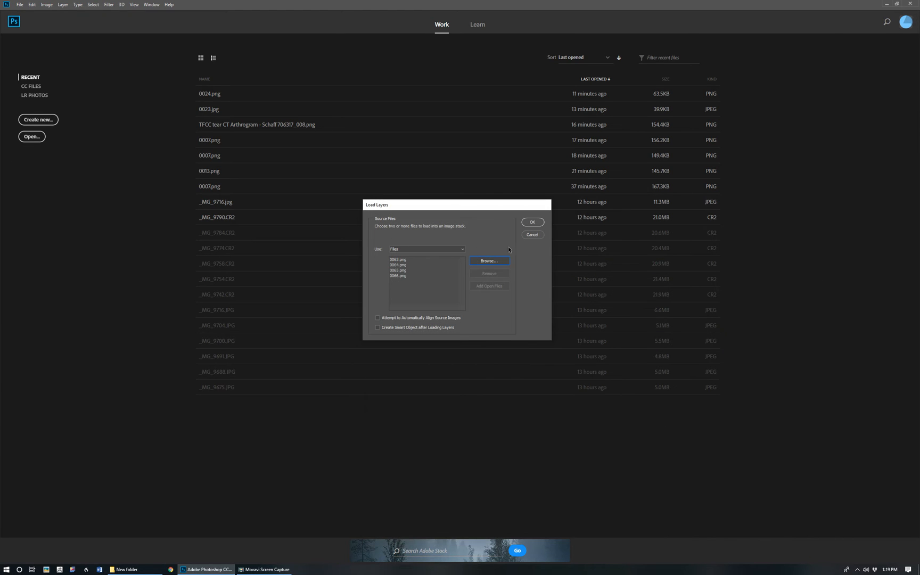
{"action": "left_click", "coordinate": [533, 222]}
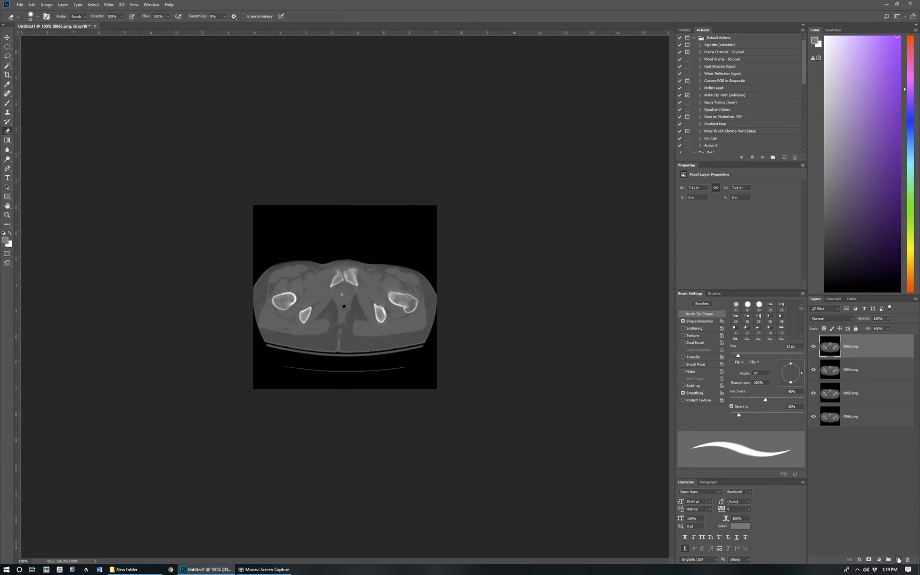
Add an empty layer with the Multiply blend mode and duplicate it three times.
{"action": "left_click", "coordinate": [898, 560]}
{"action": "left_click", "coordinate": [832, 318]}
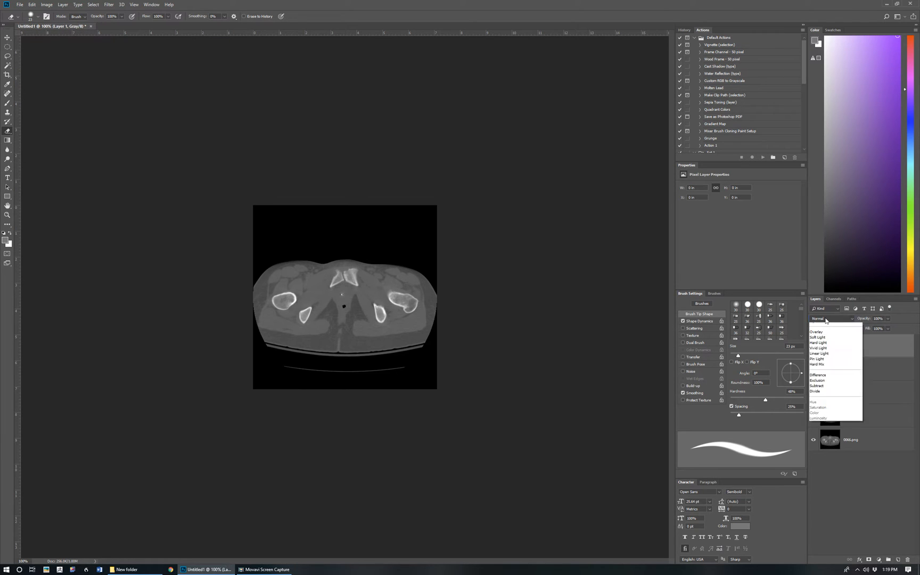
{"action": "left_click", "coordinate": [836, 344]}
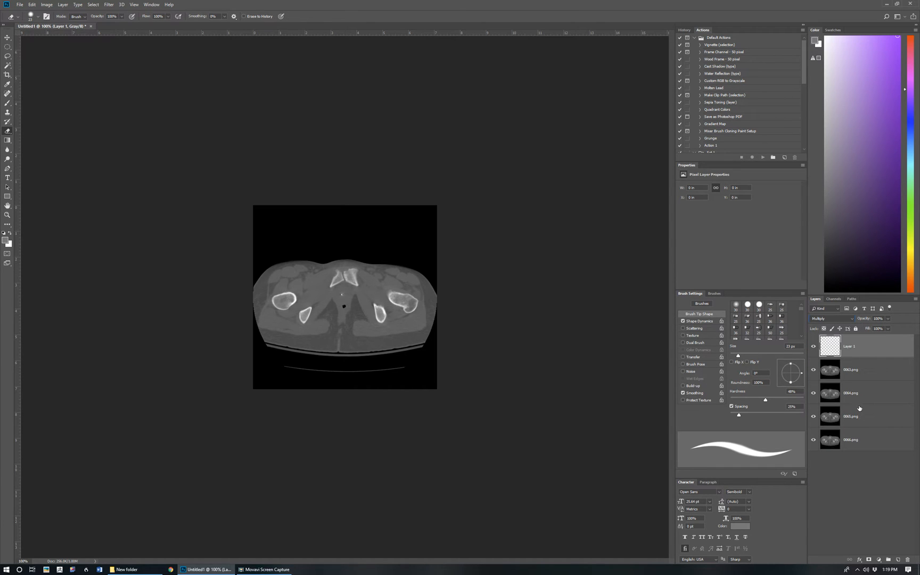
{"action": "key", "text": "ctrl+j"}
{"action": "key", "text": "ctrl+j"}
{"action": "key", "text": "ctrl+j"}
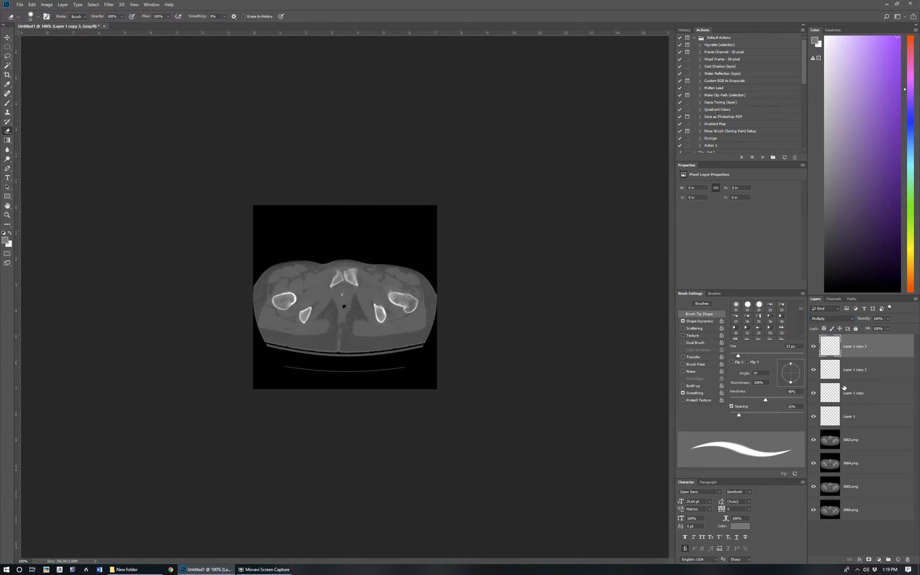
Reorder the empty Multiply layers so that one sits directly above each CT image layer.
{"action": "left_click_drag", "start_coordinate": [862, 411], "coordinate": [862, 453]}
{"action": "left_click_drag", "start_coordinate": [851, 365], "coordinate": [864, 467]}
{"action": "left_click_drag", "start_coordinate": [857, 344], "coordinate": [863, 490]}
Group each CT image layer with the empty layer above it, working from 0066.png up to 0063.png.
{"action": "left_click", "coordinate": [869, 515], "text": "shift"}
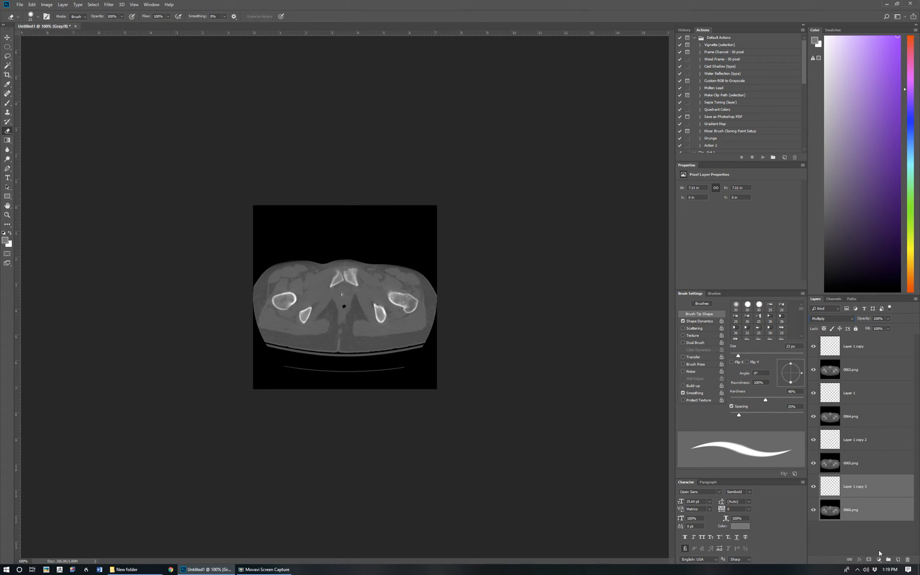
{"action": "left_click", "coordinate": [888, 559]}
{"action": "left_click", "coordinate": [862, 462]}
{"action": "left_click", "coordinate": [862, 440], "text": "shift"}
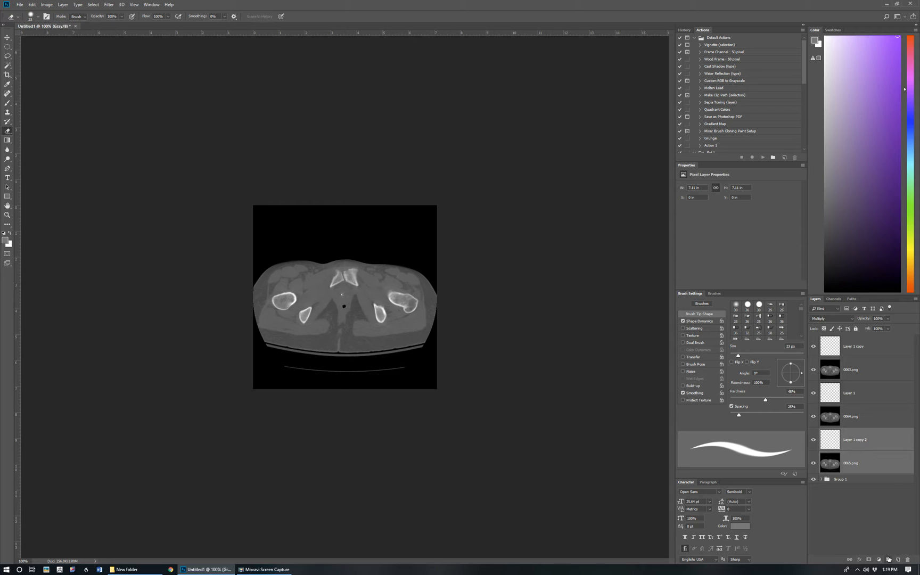
{"action": "left_click", "coordinate": [888, 559]}
{"action": "left_click", "coordinate": [850, 421]}
{"action": "left_click", "coordinate": [852, 393], "text": "shift"}
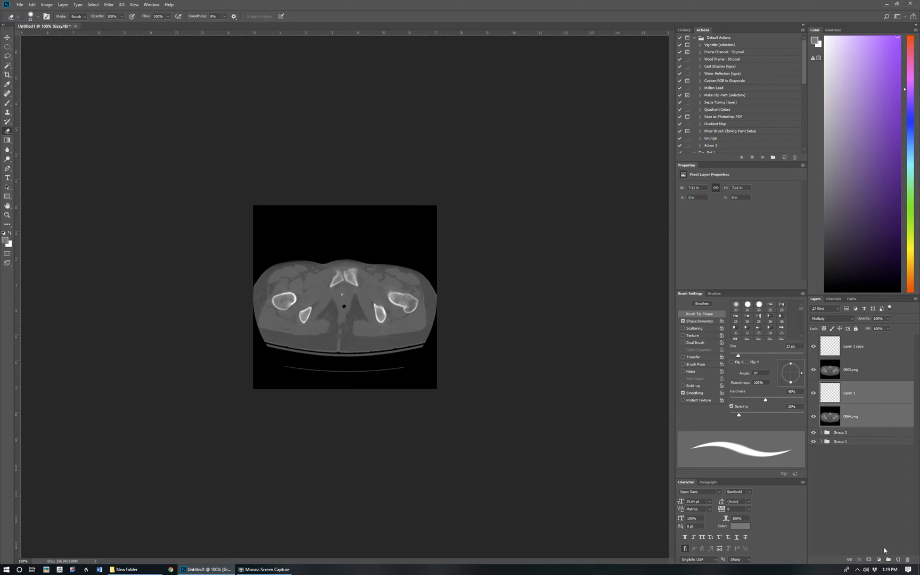
{"action": "left_click", "coordinate": [888, 559]}
{"action": "left_click", "coordinate": [852, 375]}
{"action": "left_click", "coordinate": [855, 347], "text": "shift"}
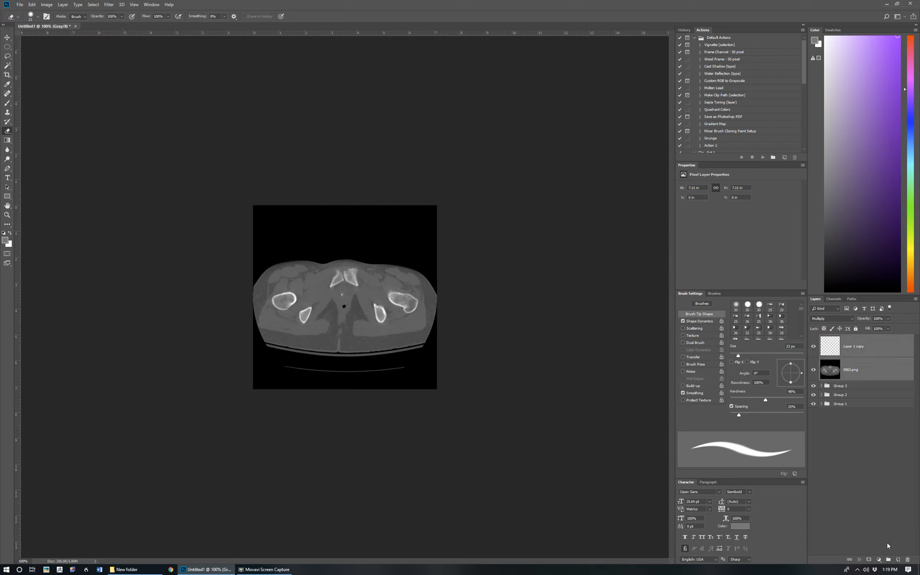
{"action": "left_click", "coordinate": [888, 560]}
Expand all four layer groups and select the empty layer above 0063.png in Group 4.
{"action": "left_click", "coordinate": [821, 339]}
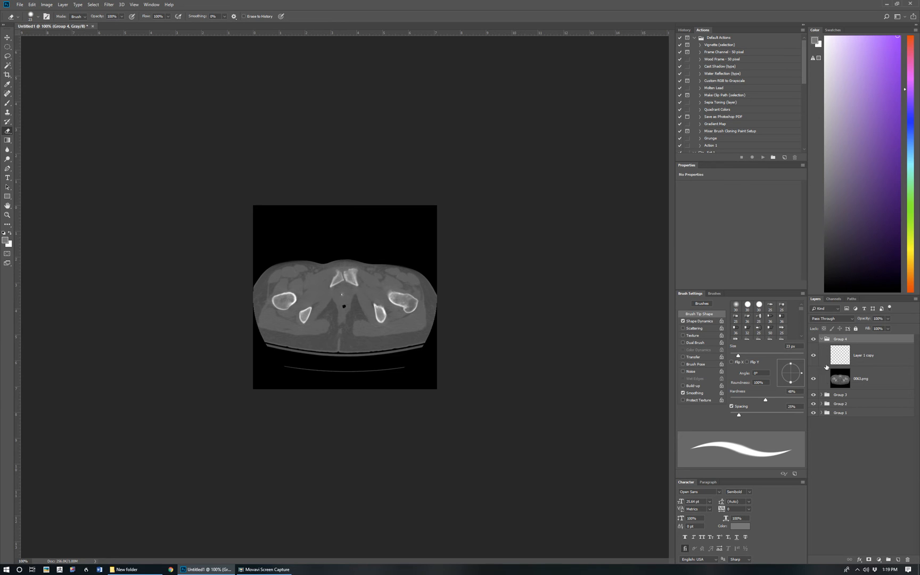
{"action": "left_click", "coordinate": [821, 395]}
{"action": "left_click", "coordinate": [821, 451]}
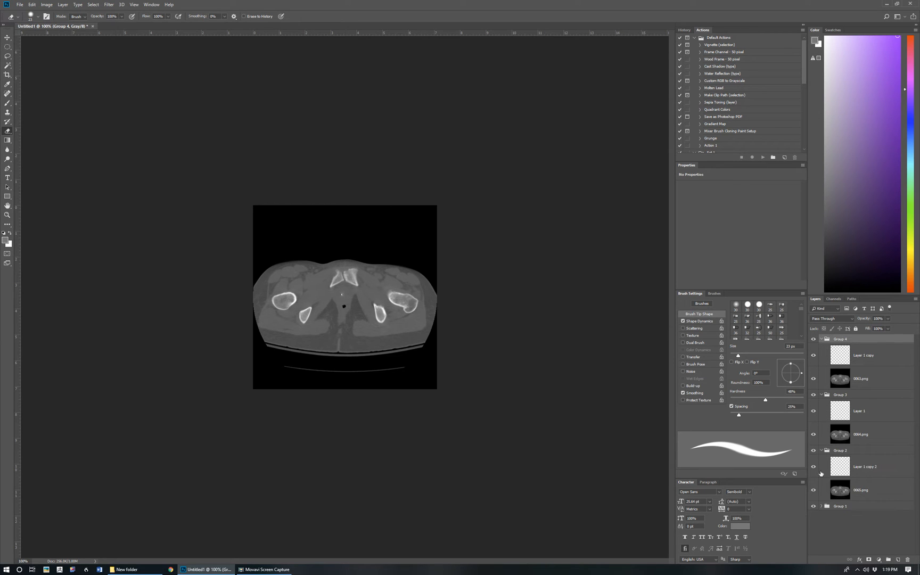
{"action": "left_click", "coordinate": [822, 506]}
{"action": "left_click", "coordinate": [866, 357]}
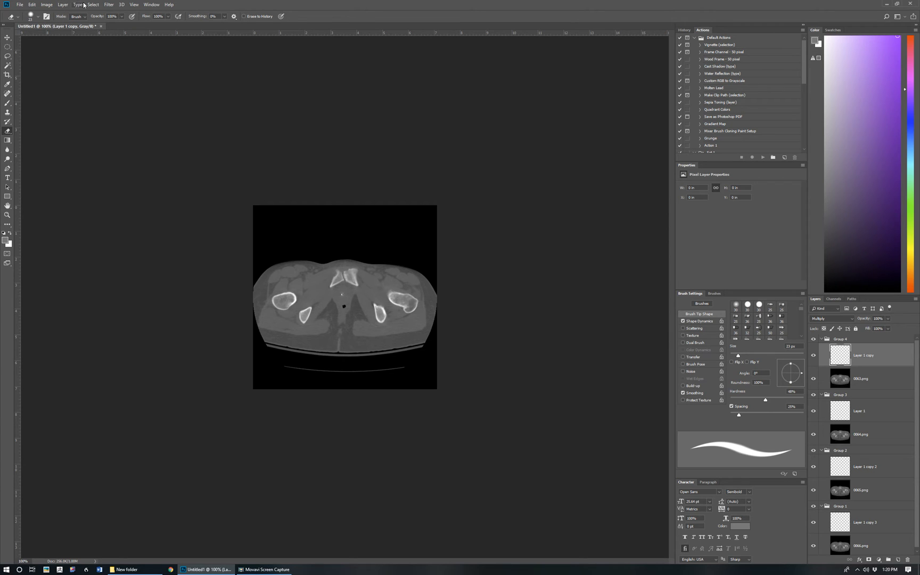
Convert the document's color mode to RGB Color without merging the layers.
{"action": "left_click", "coordinate": [47, 5]}
{"action": "mouse_move", "coordinate": [56, 13]}
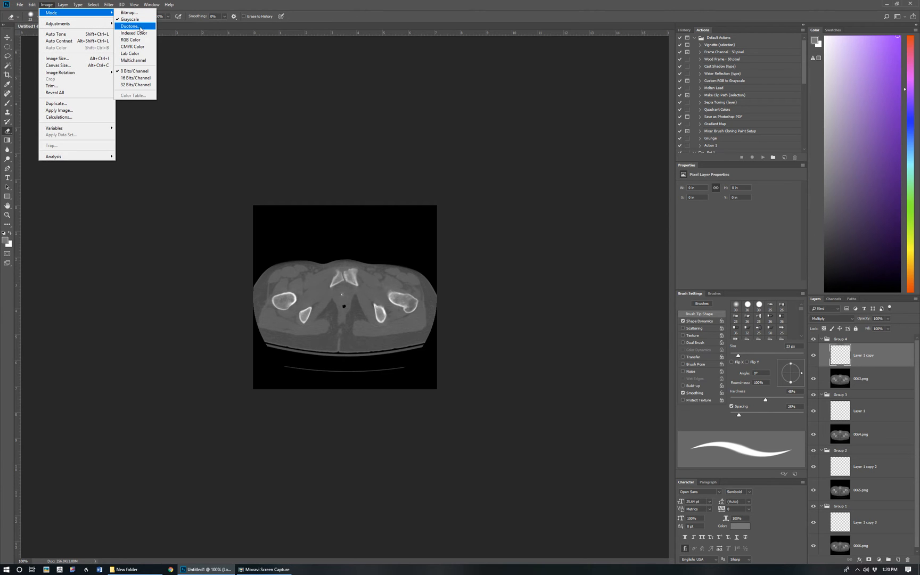
{"action": "left_click", "coordinate": [147, 40]}
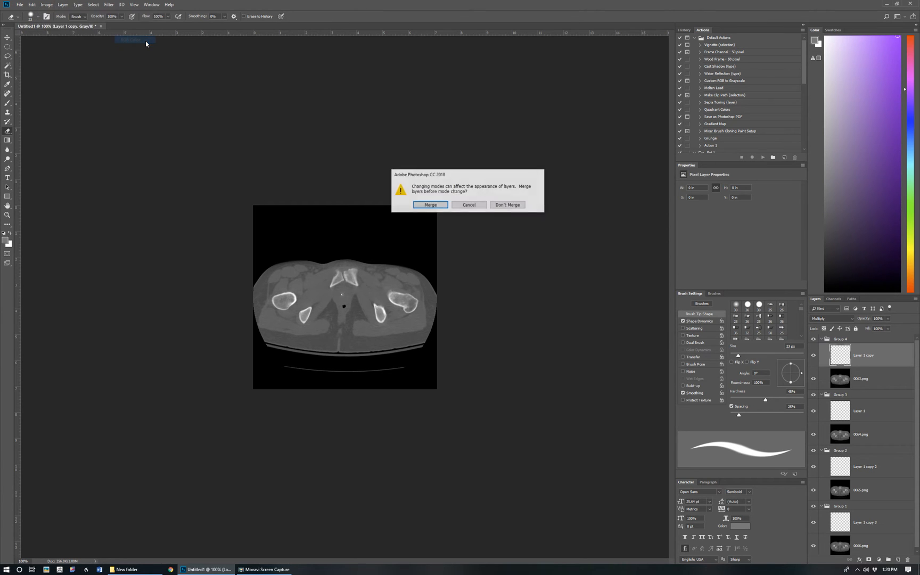
{"action": "left_click", "coordinate": [503, 206]}
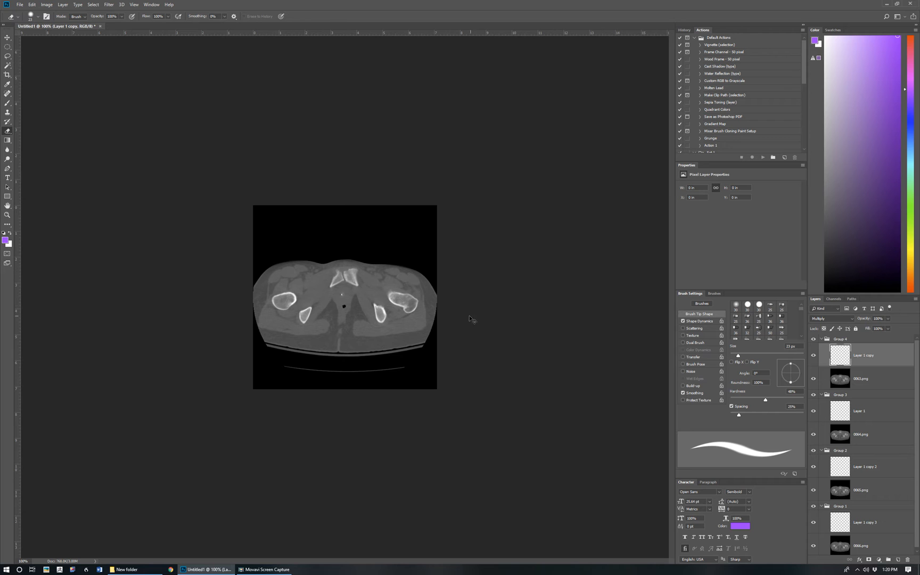
Brush purple over the femur cross-section on the left side of the scan, on Group 4's empty layer.
{"action": "key", "text": "ctrl+plus"}
{"action": "key", "text": "ctrl+plus"}
{"action": "left_click_drag", "start_coordinate": [196, 286], "coordinate": [334, 224]}
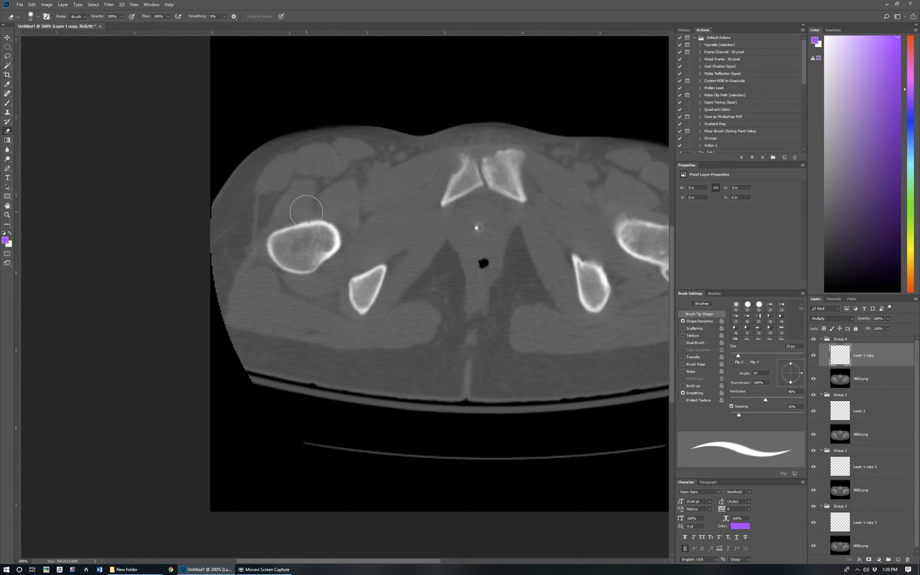
{"action": "key", "text": "b"}
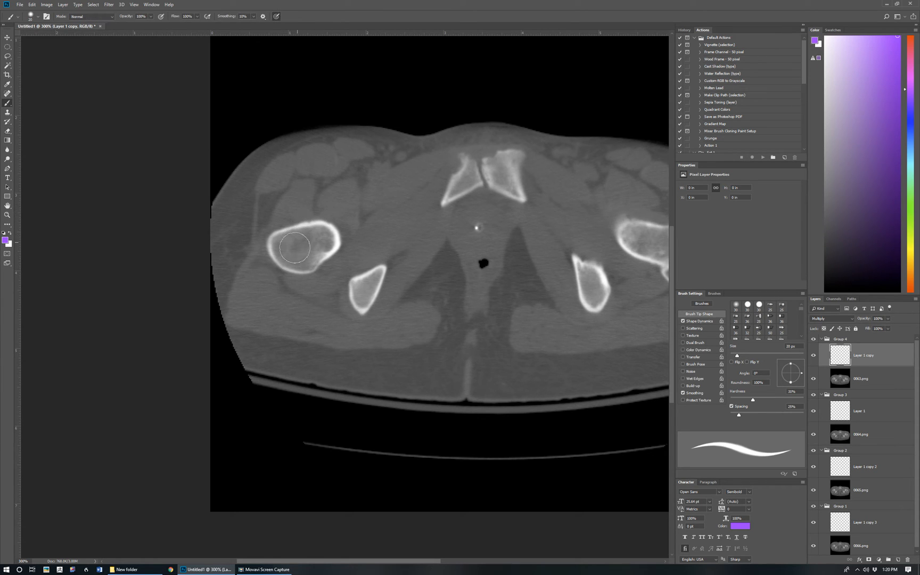
{"action": "mouse_move", "coordinate": [287, 259]}
{"action": "left_mouse_down"}
{"action": "mouse_move", "coordinate": [272, 246]}
{"action": "mouse_move", "coordinate": [290, 228]}
{"action": "mouse_move", "coordinate": [319, 223]}
{"action": "mouse_move", "coordinate": [333, 240]}
{"action": "mouse_move", "coordinate": [334, 249]}
{"action": "mouse_move", "coordinate": [306, 265]}
{"action": "mouse_move", "coordinate": [280, 251]}
{"action": "mouse_move", "coordinate": [295, 239]}
{"action": "mouse_move", "coordinate": [293, 250]}
{"action": "left_mouse_up"}
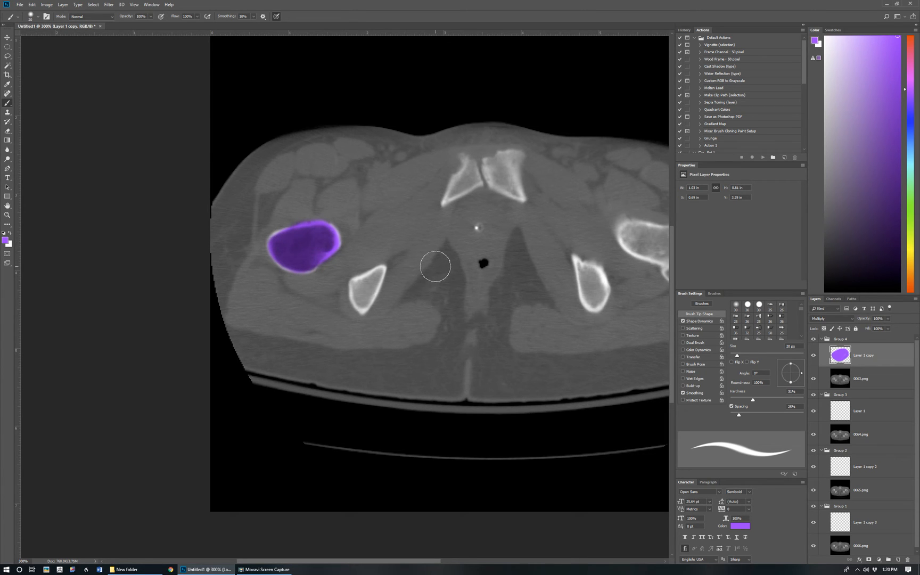
Set the background color to a dark orange-red.
{"action": "left_click", "coordinate": [11, 234]}
{"action": "left_click", "coordinate": [11, 234]}
{"action": "left_click", "coordinate": [8, 246]}
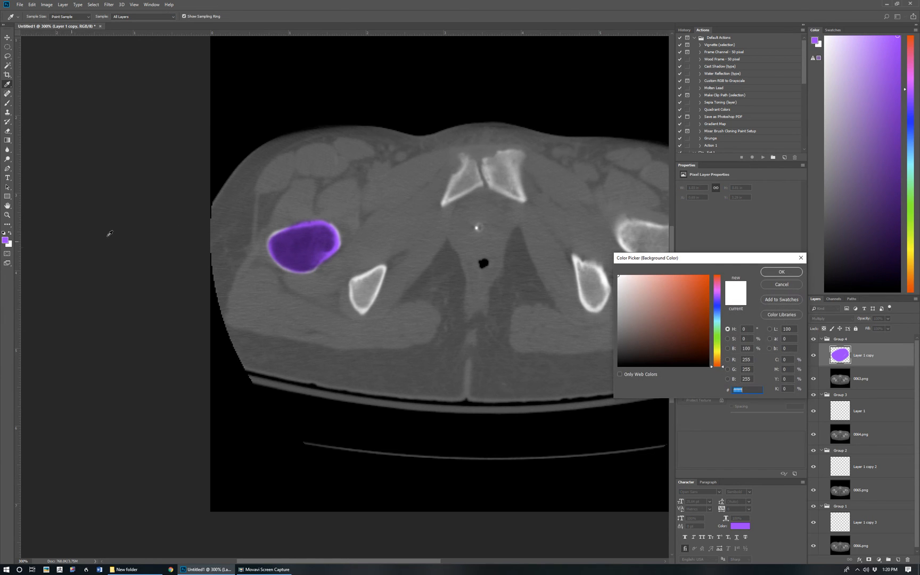
{"action": "left_click", "coordinate": [708, 296]}
{"action": "left_click", "coordinate": [781, 272]}
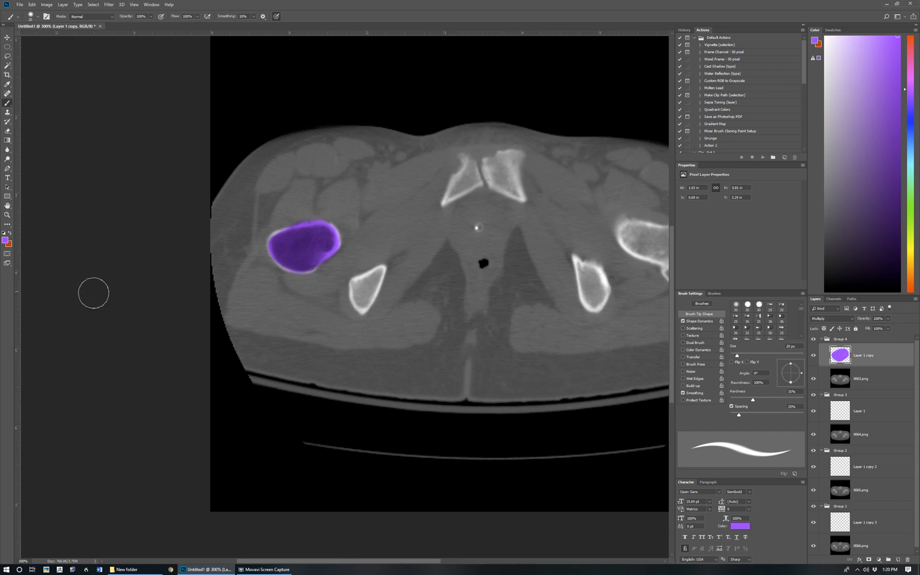
Brush orange over the small ischium cross-section beside the purple femur in Group 4 and erase the paint spilling past its edges.
{"action": "left_click", "coordinate": [10, 234]}
{"action": "mouse_move", "coordinate": [377, 281]}
{"action": "left_mouse_down"}
{"action": "mouse_move", "coordinate": [363, 307]}
{"action": "mouse_move", "coordinate": [356, 290]}
{"action": "mouse_move", "coordinate": [356, 298]}
{"action": "mouse_move", "coordinate": [380, 270]}
{"action": "left_mouse_up"}
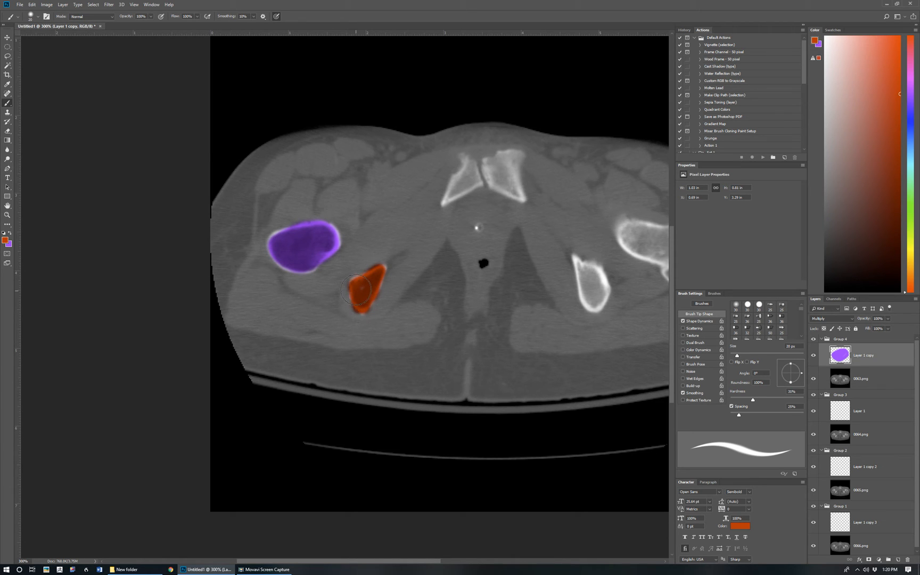
{"action": "left_click_drag", "start_coordinate": [378, 273], "coordinate": [375, 275]}
{"action": "key", "text": "e"}
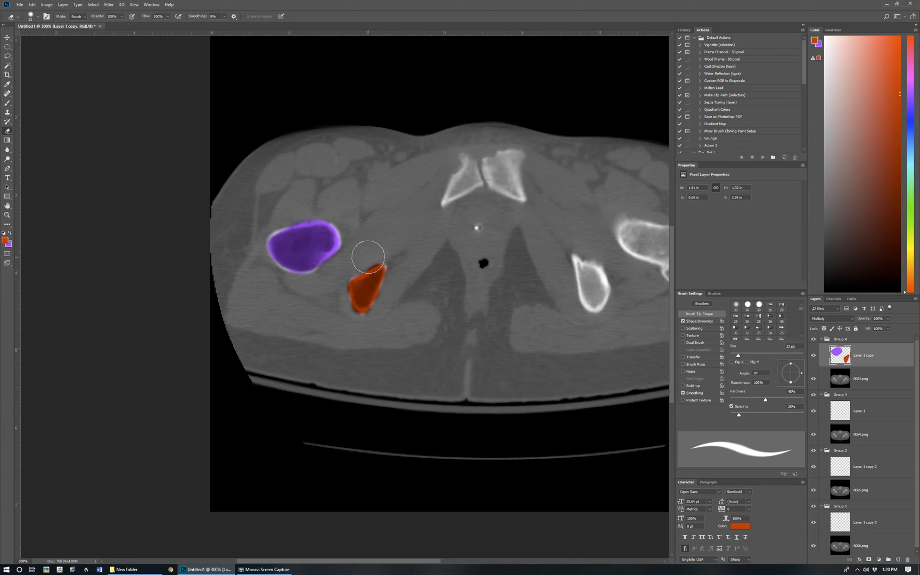
{"action": "mouse_move", "coordinate": [393, 291]}
{"action": "left_mouse_down"}
{"action": "mouse_move", "coordinate": [376, 319]}
{"action": "mouse_move", "coordinate": [356, 323]}
{"action": "mouse_move", "coordinate": [347, 312]}
{"action": "left_mouse_up"}
Collapse and hide Group 4, and select the empty Layer 1 in Group 3.
{"action": "left_click", "coordinate": [822, 339]}
{"action": "left_click", "coordinate": [813, 340]}
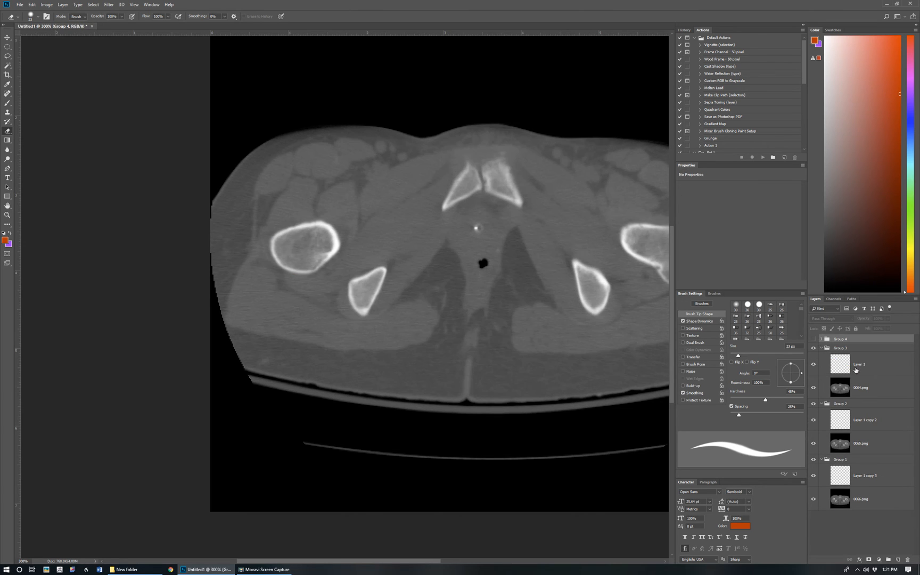
{"action": "left_click", "coordinate": [855, 370]}
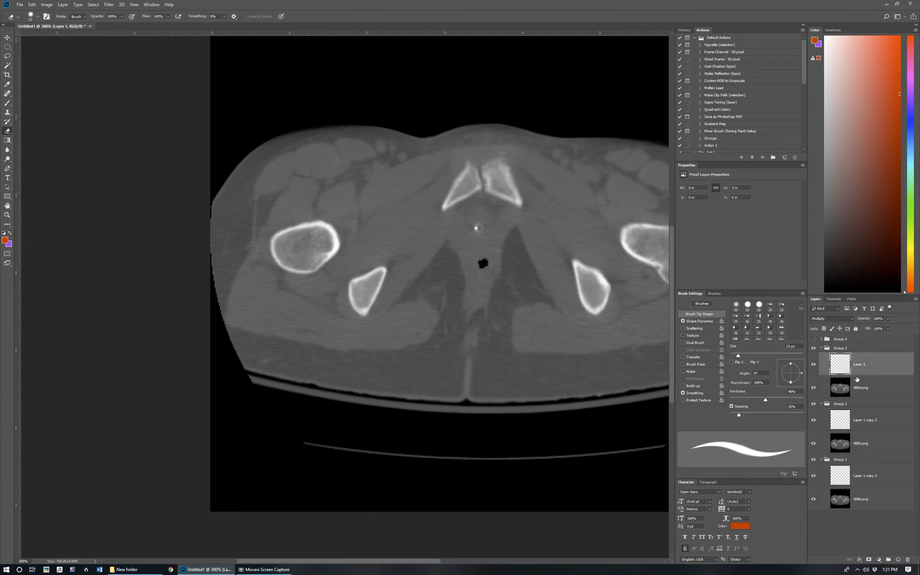
On Layer 1 in Group 3, brush the scan's left ischium orange and its left femur purple.
{"action": "key", "text": "b"}
{"action": "left_click", "coordinate": [364, 308]}
{"action": "mouse_move", "coordinate": [366, 309]}
{"action": "left_mouse_down"}
{"action": "mouse_move", "coordinate": [356, 288]}
{"action": "mouse_move", "coordinate": [381, 272]}
{"action": "mouse_move", "coordinate": [364, 305]}
{"action": "mouse_move", "coordinate": [355, 308]}
{"action": "left_mouse_up"}
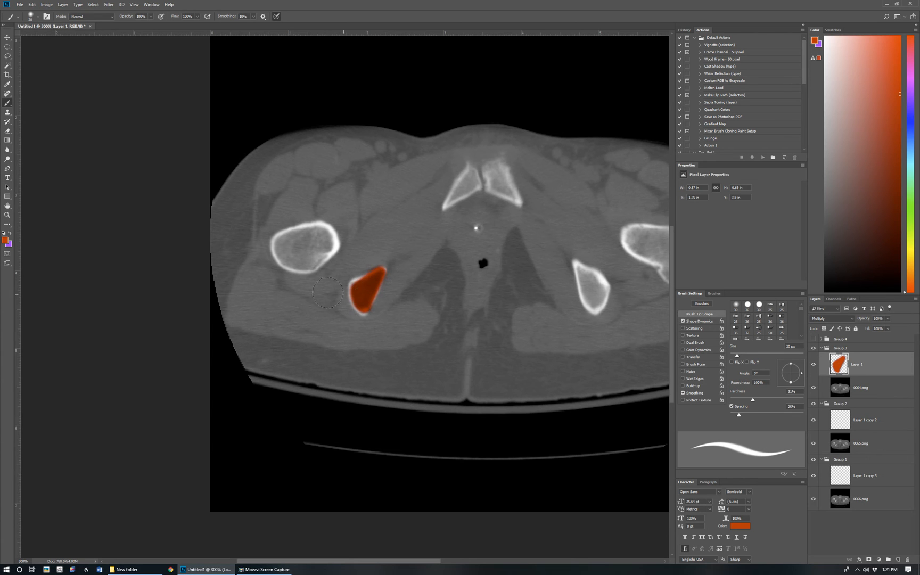
{"action": "left_click", "coordinate": [10, 233]}
{"action": "mouse_move", "coordinate": [305, 244]}
{"action": "left_mouse_down"}
{"action": "mouse_move", "coordinate": [289, 235]}
{"action": "mouse_move", "coordinate": [324, 236]}
{"action": "mouse_move", "coordinate": [318, 253]}
{"action": "mouse_move", "coordinate": [291, 262]}
{"action": "mouse_move", "coordinate": [284, 251]}
{"action": "mouse_move", "coordinate": [313, 231]}
{"action": "mouse_move", "coordinate": [323, 243]}
{"action": "mouse_move", "coordinate": [302, 249]}
{"action": "mouse_move", "coordinate": [321, 255]}
{"action": "mouse_move", "coordinate": [302, 260]}
{"action": "mouse_move", "coordinate": [291, 249]}
{"action": "mouse_move", "coordinate": [306, 235]}
{"action": "mouse_move", "coordinate": [333, 244]}
{"action": "mouse_move", "coordinate": [302, 264]}
{"action": "mouse_move", "coordinate": [278, 248]}
{"action": "mouse_move", "coordinate": [329, 237]}
{"action": "left_mouse_up"}
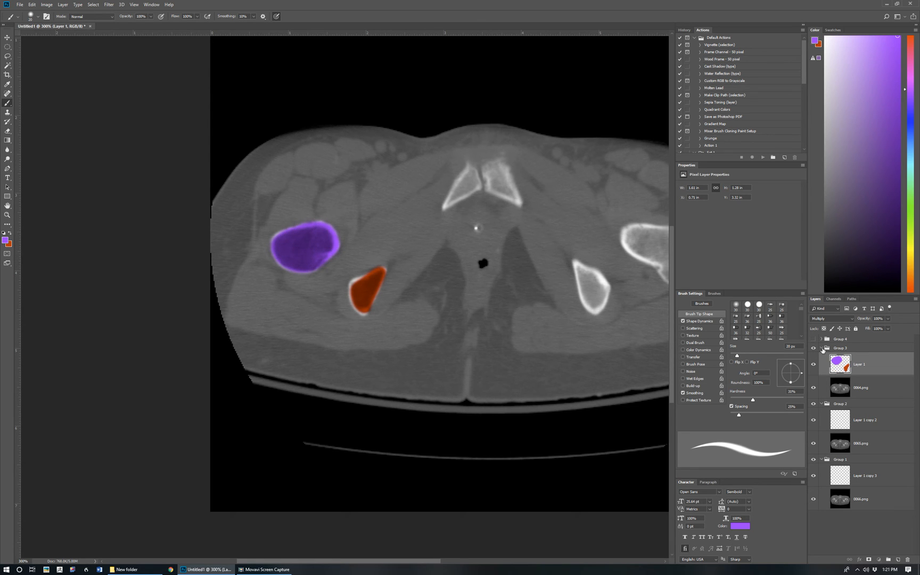
Collapse and hide Group 3, and select the empty Layer 1 copy 2 in Group 2.
{"action": "left_click", "coordinate": [822, 348]}
{"action": "left_click", "coordinate": [854, 376]}
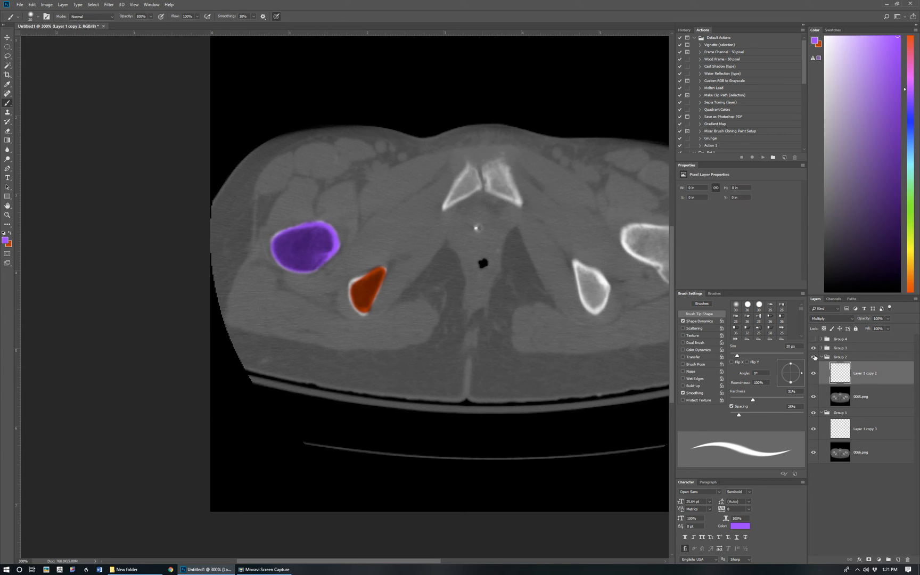
{"action": "left_click", "coordinate": [814, 348]}
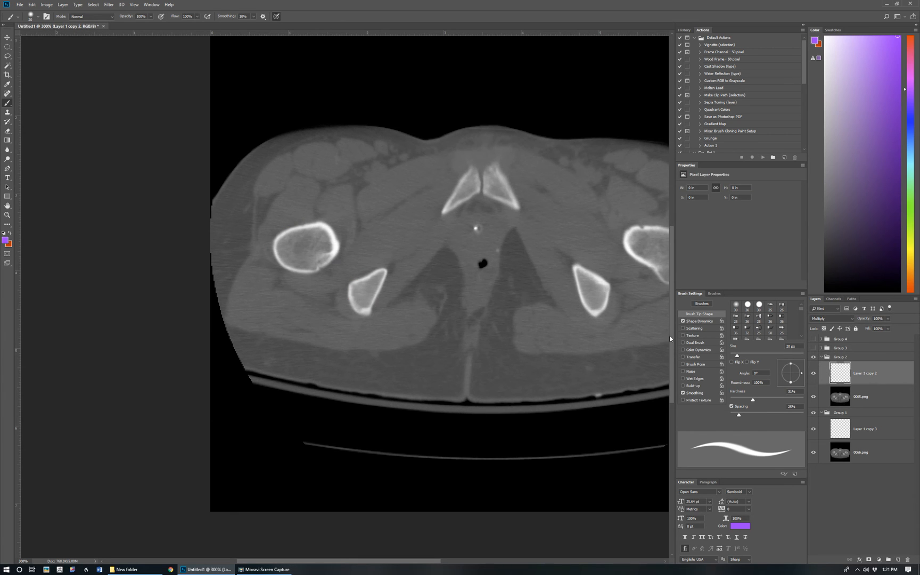
On Layer 1 copy 2 in Group 2, brush the scan's left femur purple and its left ischium orange.
{"action": "mouse_move", "coordinate": [316, 259]}
{"action": "left_mouse_down"}
{"action": "mouse_move", "coordinate": [281, 256]}
{"action": "mouse_move", "coordinate": [283, 245]}
{"action": "mouse_move", "coordinate": [308, 231]}
{"action": "mouse_move", "coordinate": [328, 235]}
{"action": "mouse_move", "coordinate": [325, 258]}
{"action": "mouse_move", "coordinate": [309, 265]}
{"action": "mouse_move", "coordinate": [304, 244]}
{"action": "mouse_move", "coordinate": [281, 240]}
{"action": "left_mouse_up"}
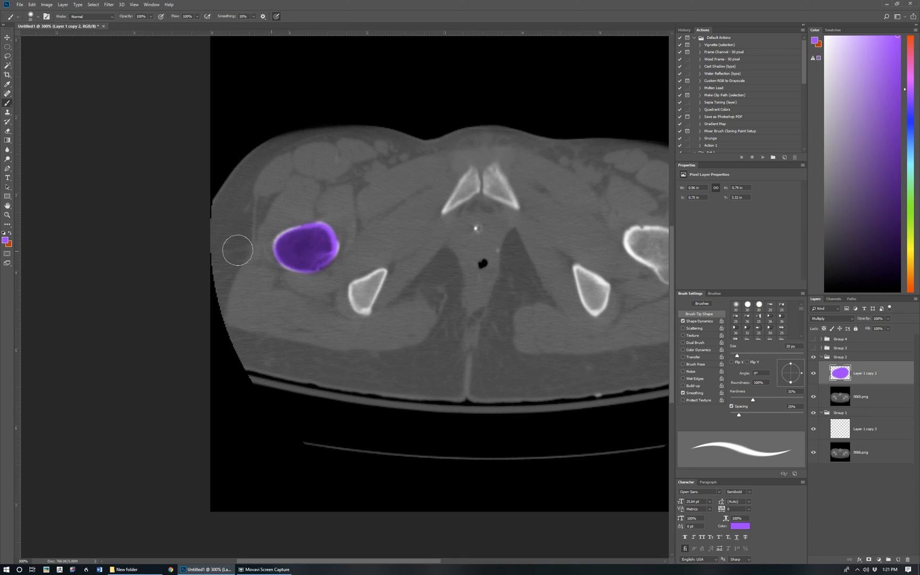
{"action": "left_click", "coordinate": [9, 235]}
{"action": "mouse_move", "coordinate": [380, 302]}
{"action": "left_mouse_down"}
{"action": "mouse_move", "coordinate": [362, 300]}
{"action": "mouse_move", "coordinate": [382, 272]}
{"action": "mouse_move", "coordinate": [372, 293]}
{"action": "mouse_move", "coordinate": [369, 286]}
{"action": "left_mouse_up"}
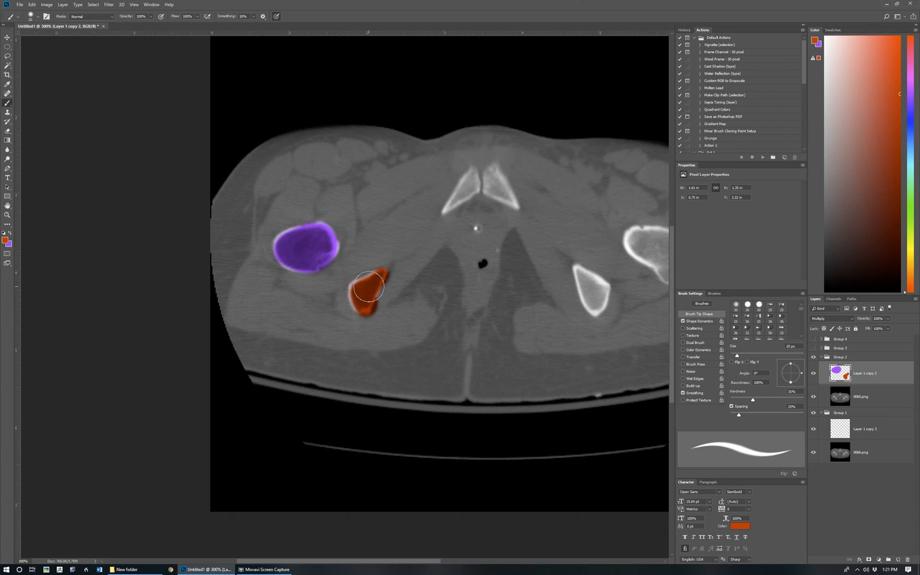
Delete Group 1 together with its contents.
{"action": "left_click", "coordinate": [861, 416]}
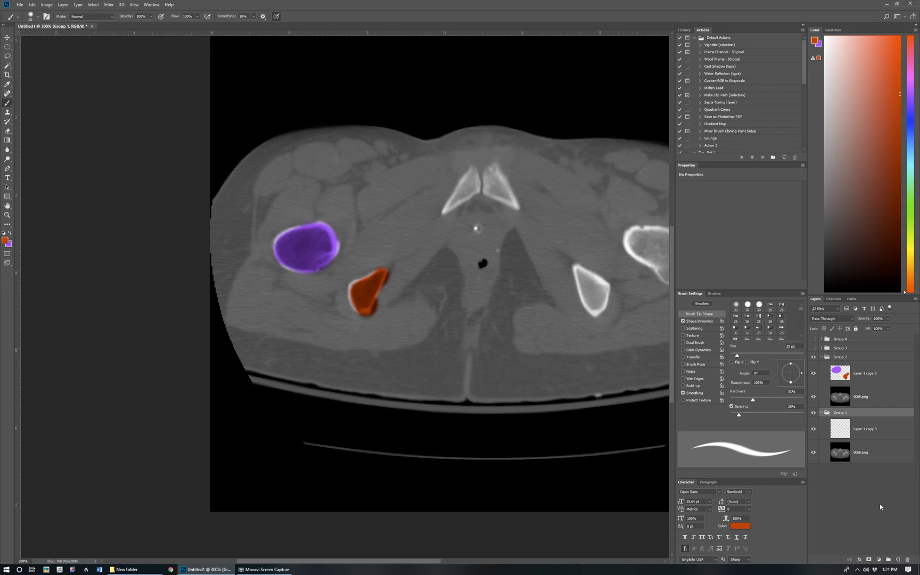
{"action": "left_click", "coordinate": [908, 559]}
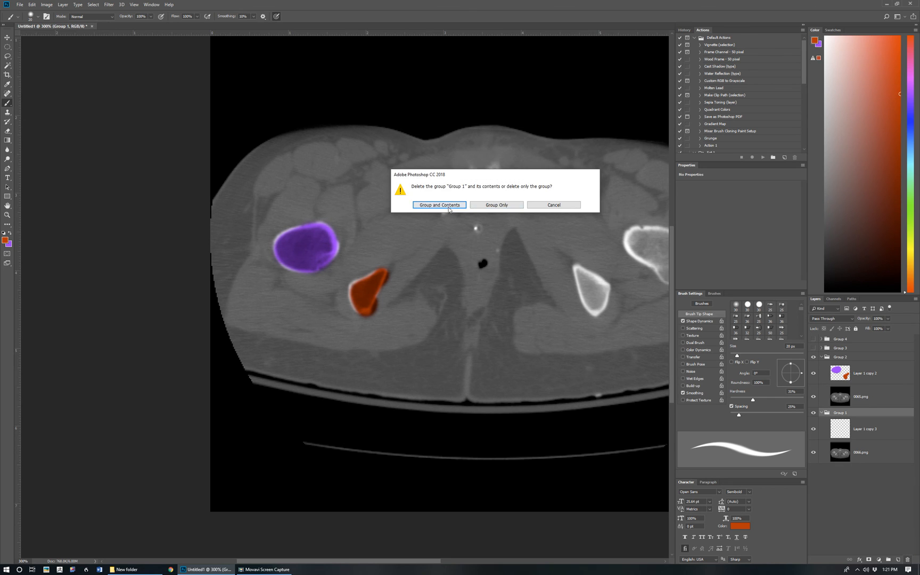
{"action": "left_click", "coordinate": [441, 206]}
Collapse Group 2 and make Group 3 and Group 4 visible again.
{"action": "left_click", "coordinate": [822, 357]}
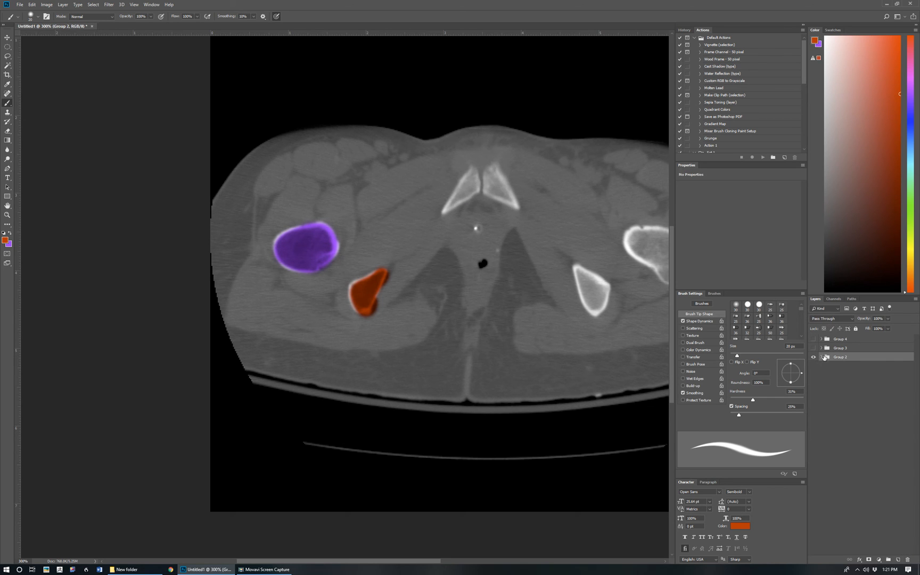
{"action": "left_click", "coordinate": [814, 349]}
{"action": "left_click", "coordinate": [814, 339]}
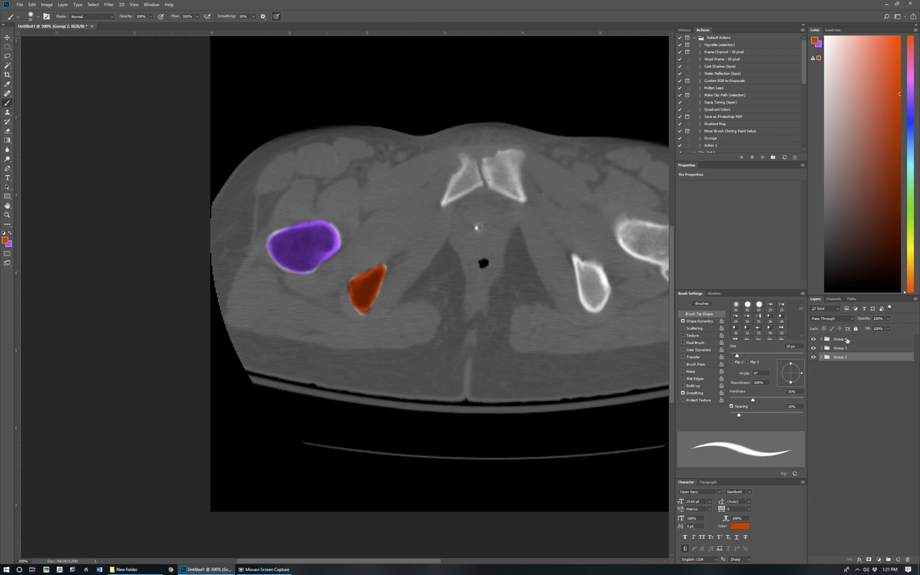
Merge Group 4, Group 3 and Group 2 each into a single flattened layer.
{"action": "right_click", "coordinate": [847, 339]}
{"action": "left_click", "coordinate": [852, 494]}
{"action": "right_click", "coordinate": [846, 363]}
{"action": "left_click", "coordinate": [854, 305]}
{"action": "right_click", "coordinate": [843, 386]}
{"action": "left_click", "coordinate": [857, 325]}
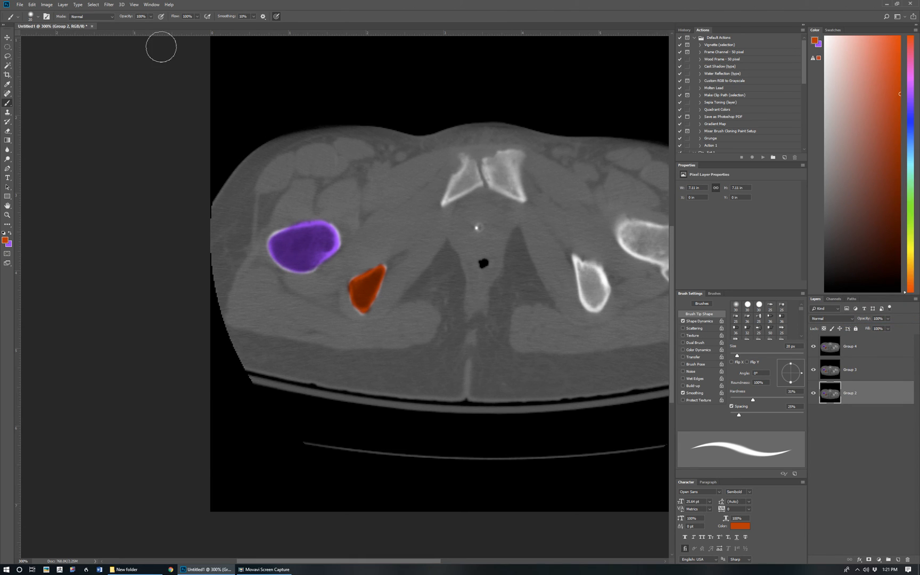
Export all layers to separate JPEG files in New folder, using 0 as the file name prefix.
{"action": "left_click", "coordinate": [19, 5]}
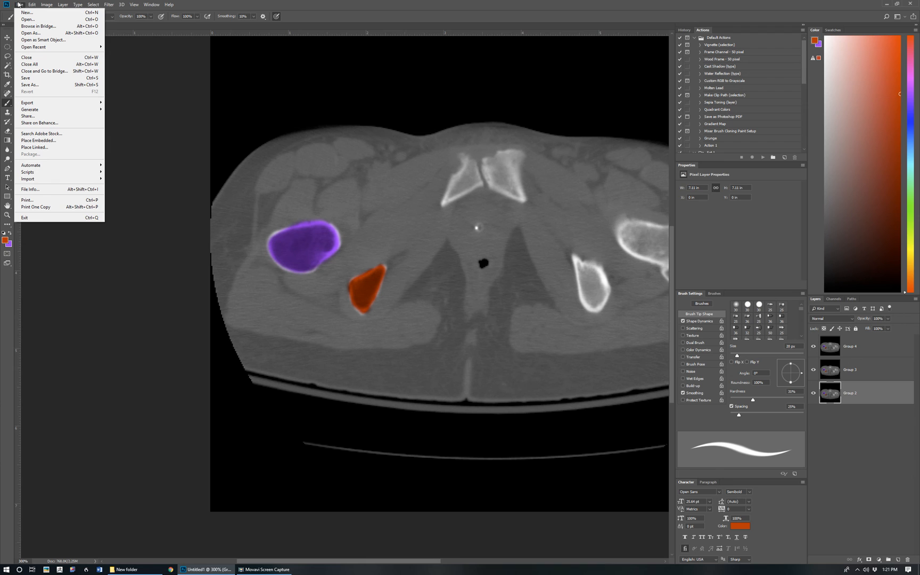
{"action": "mouse_move", "coordinate": [49, 173]}
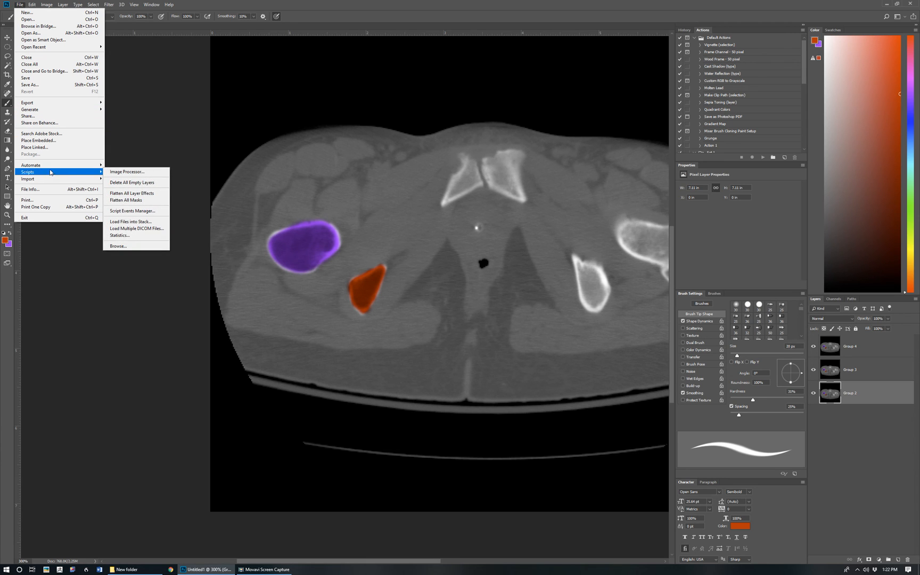
{"action": "mouse_move", "coordinate": [49, 103]}
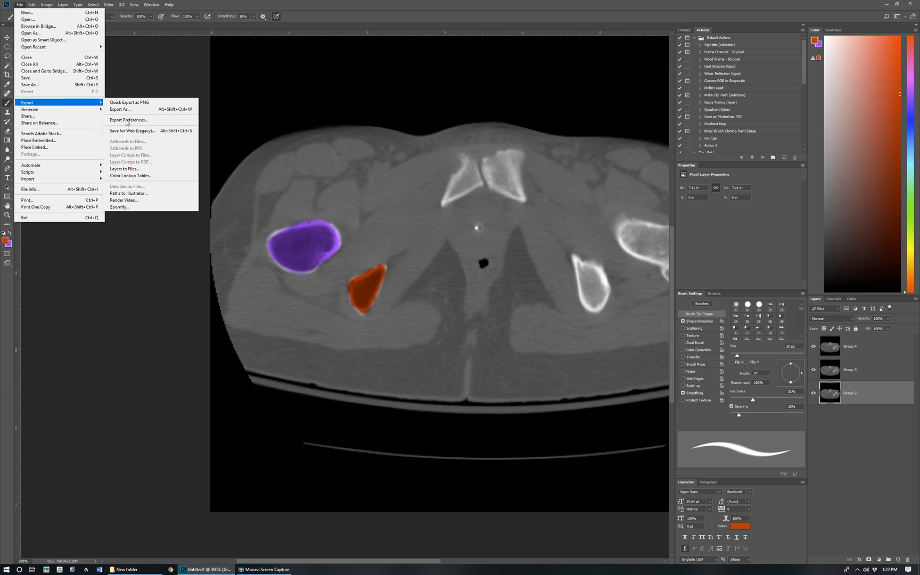
{"action": "left_click", "coordinate": [136, 170]}
{"action": "left_click", "coordinate": [452, 222]}
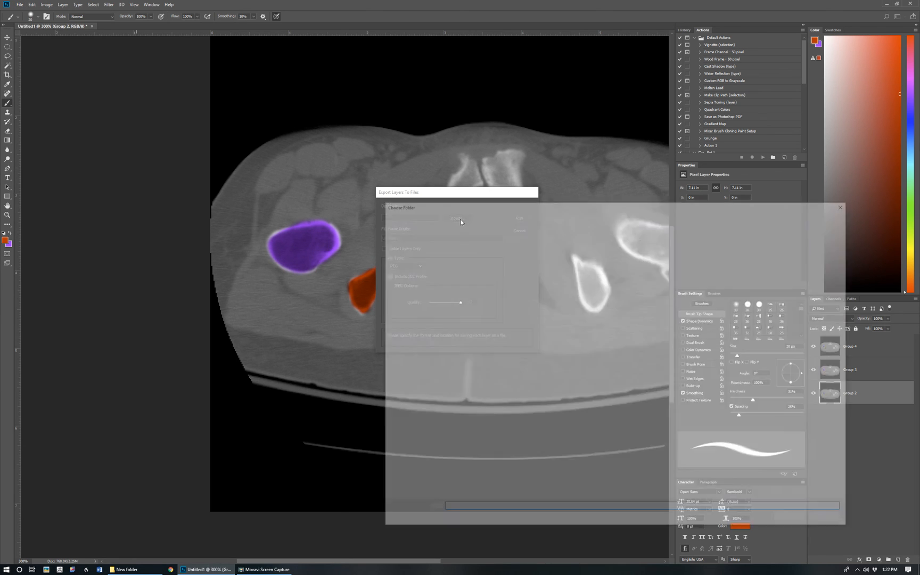
{"action": "double_click", "coordinate": [509, 276]}
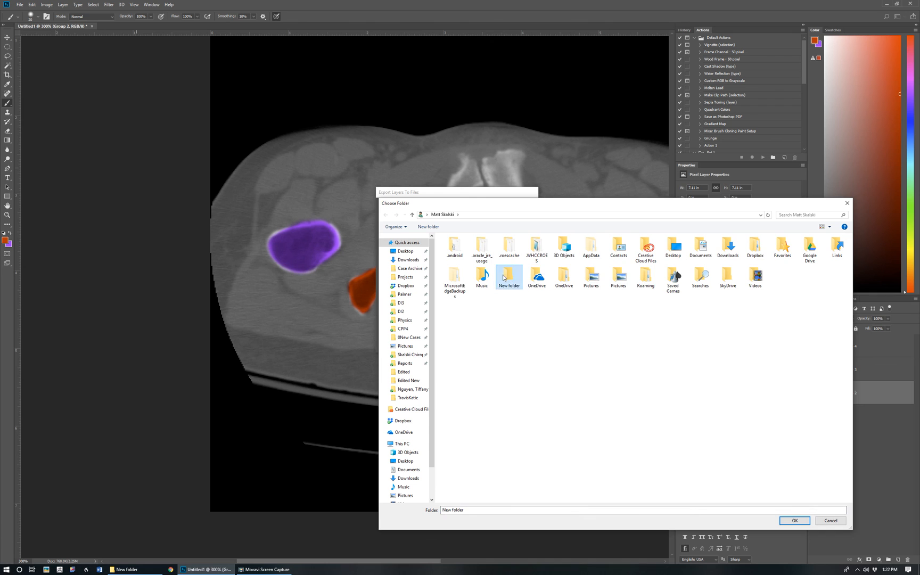
{"action": "left_click", "coordinate": [793, 521]}
{"action": "left_click", "coordinate": [418, 238]}
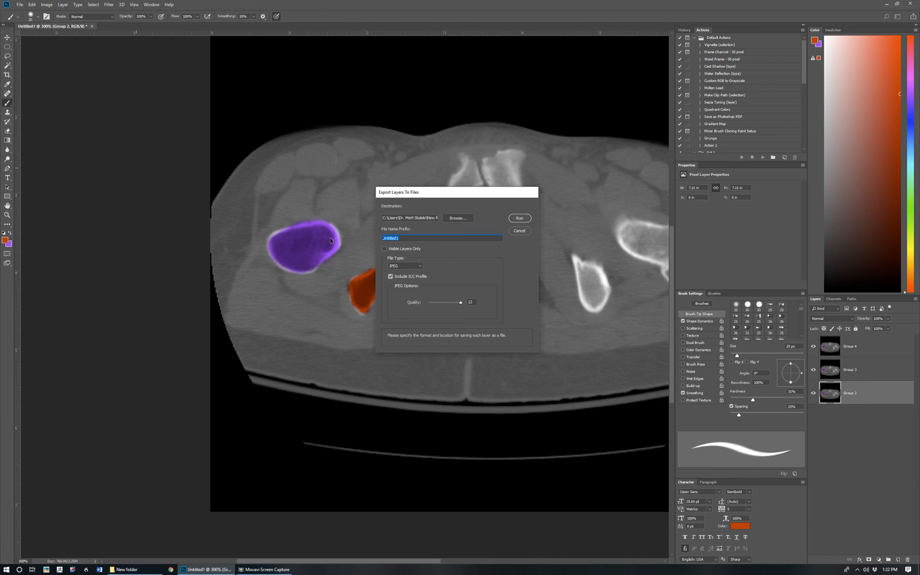
{"action": "type", "text": "0"}
{"action": "left_click", "coordinate": [518, 219]}
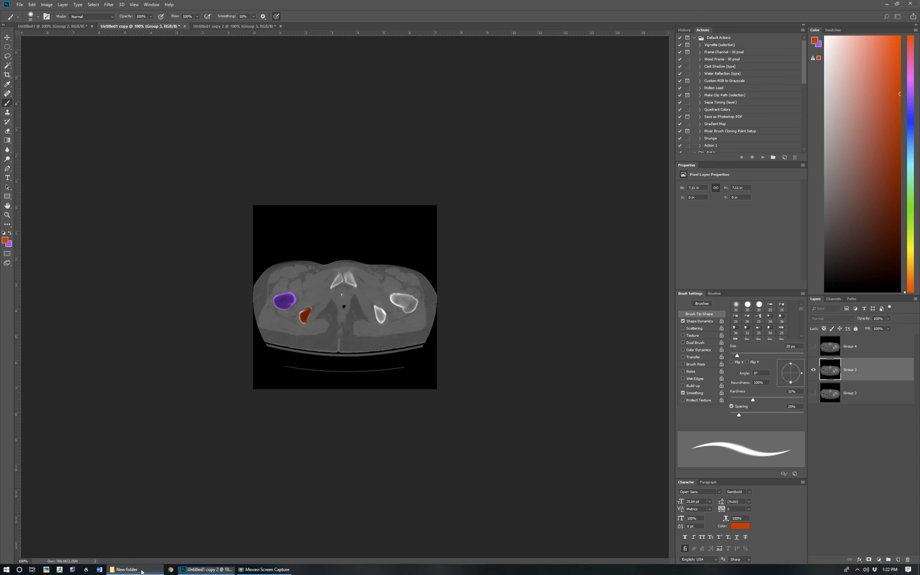
Switch to File Explorer and page through the exported slice images in New folder, starting from one opened in the image viewer.
{"action": "left_click", "coordinate": [142, 572]}
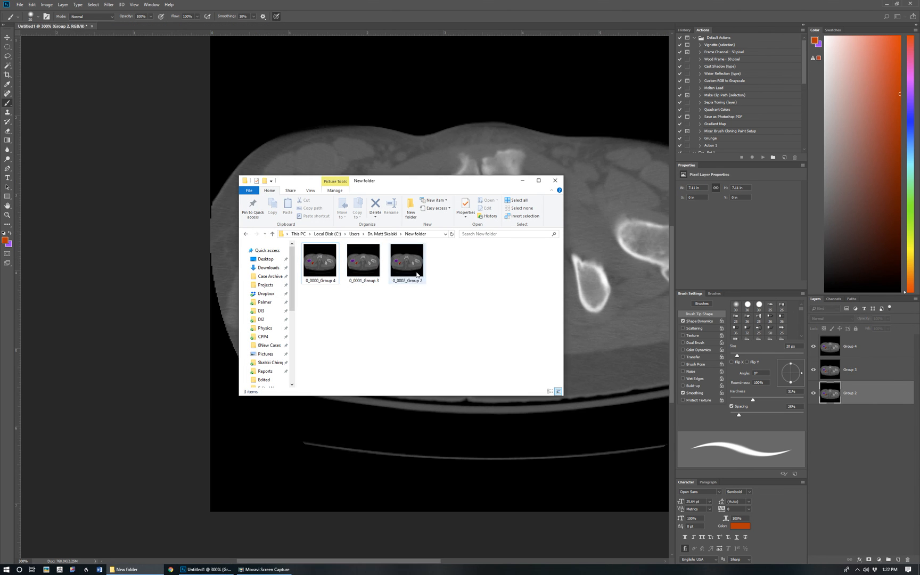
{"action": "left_click", "coordinate": [492, 309]}
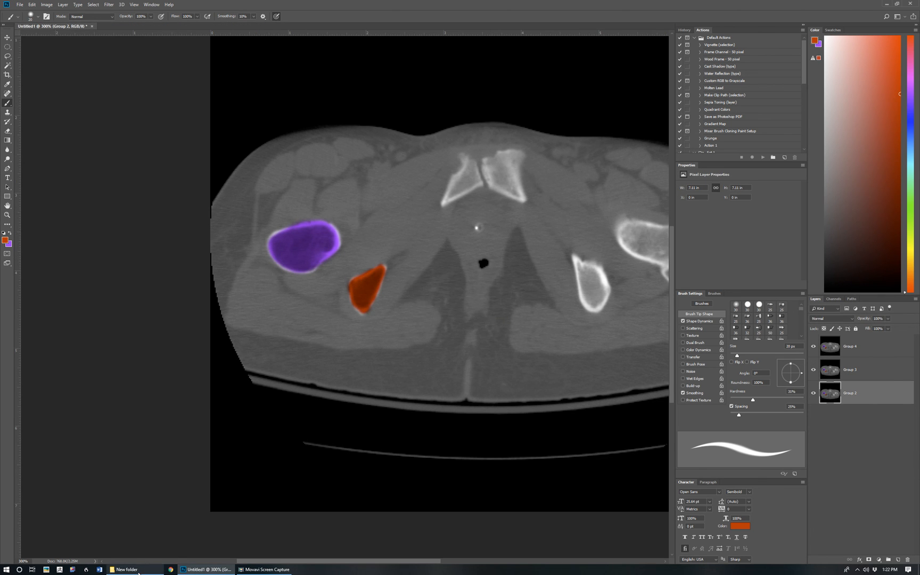
{"action": "left_click", "coordinate": [128, 569]}
{"action": "double_click", "coordinate": [325, 274]}
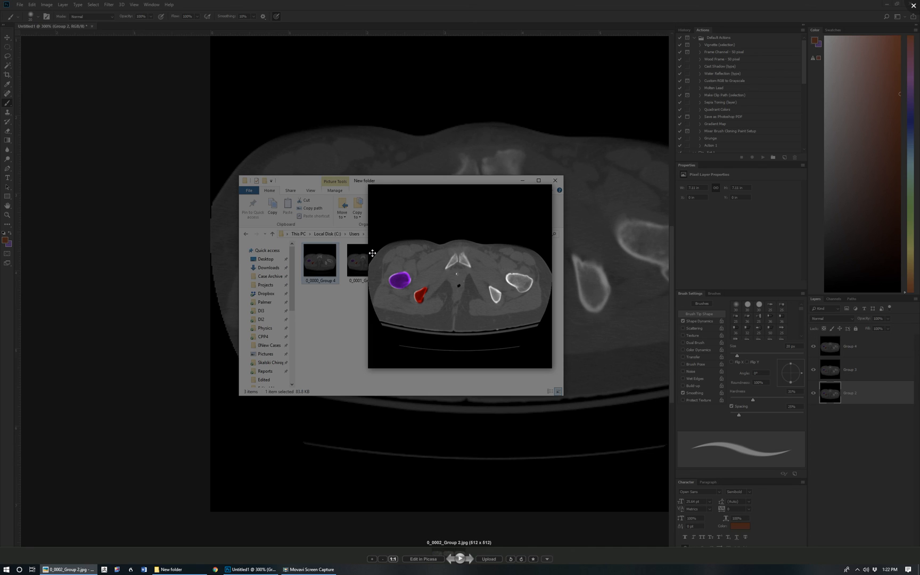
{"action": "key", "text": "Left"}
{"action": "key", "text": "Left"}
{"action": "key", "text": "Escape"}
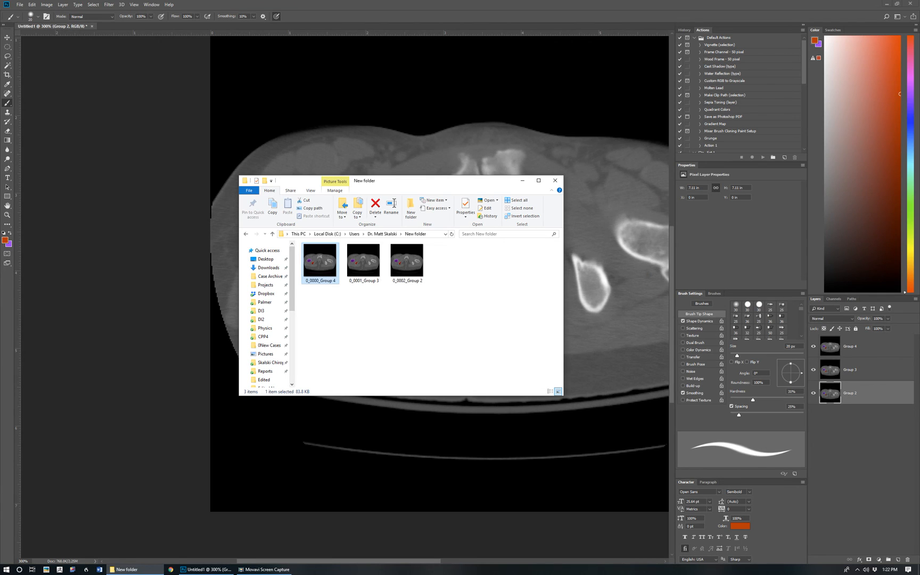